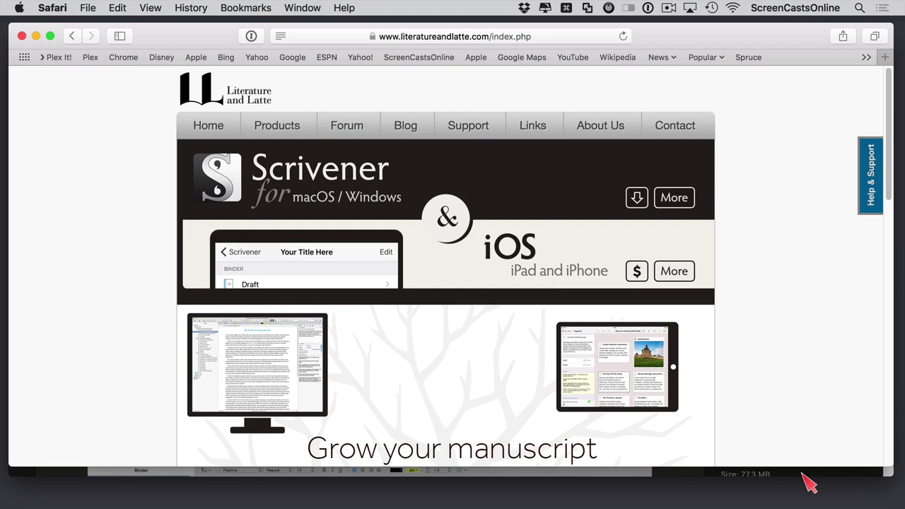
Switch to the App Store, launch Scrivener from its product page, and minimise the App Store and Safari windows.
click(803, 474)
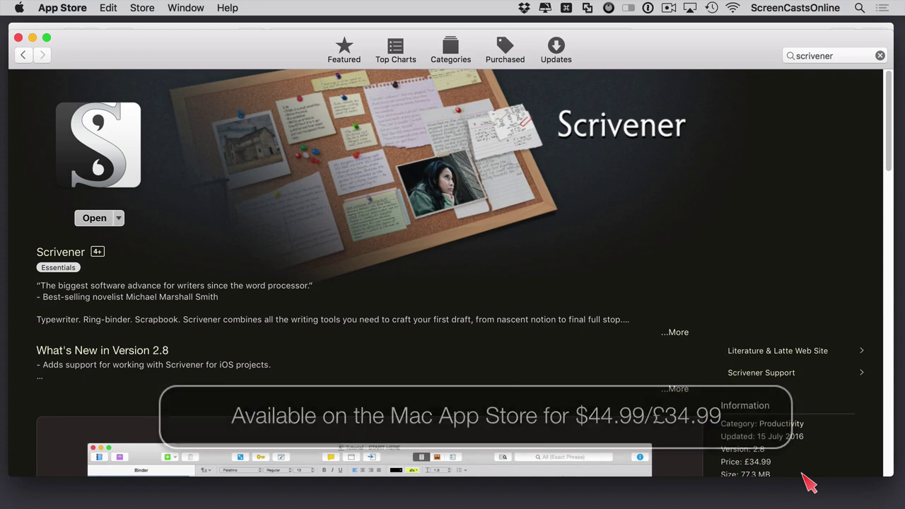
click(94, 218)
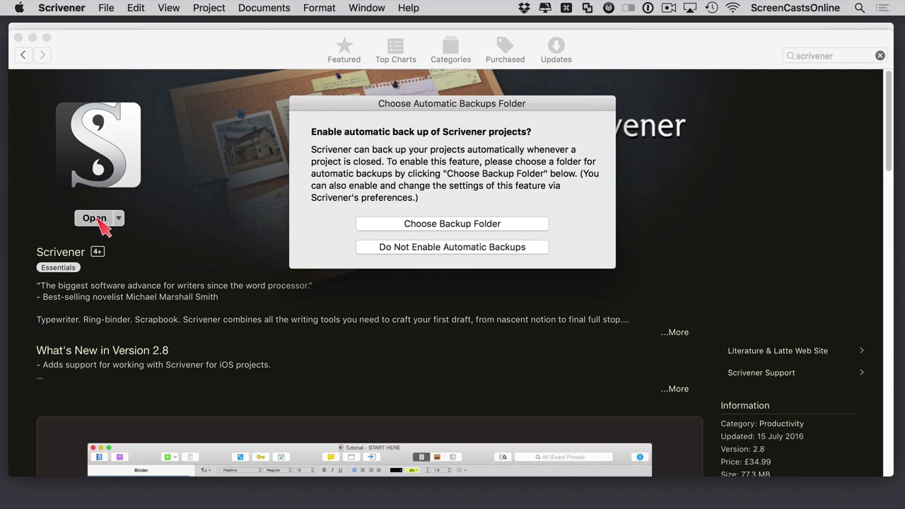
click(32, 37)
click(31, 34)
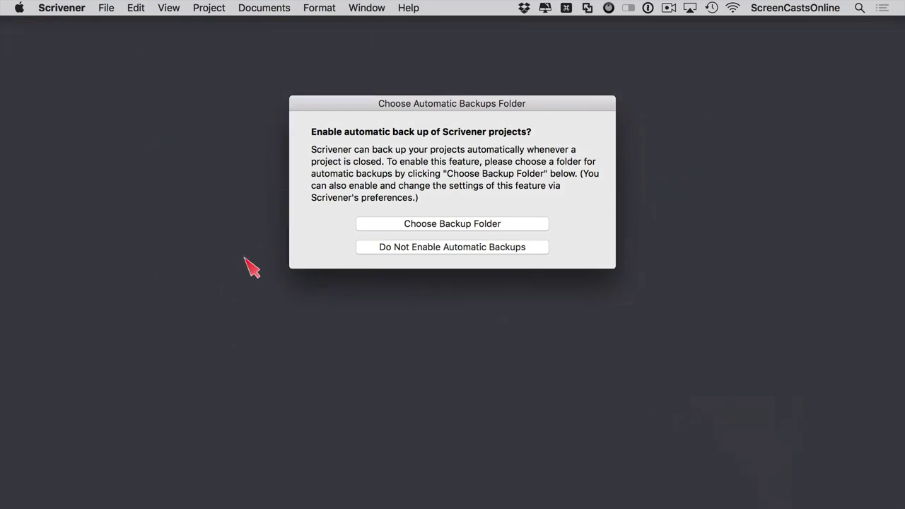
Create a folder named Scrivener Backups in Documents and set it as the automatic backup folder.
click(422, 226)
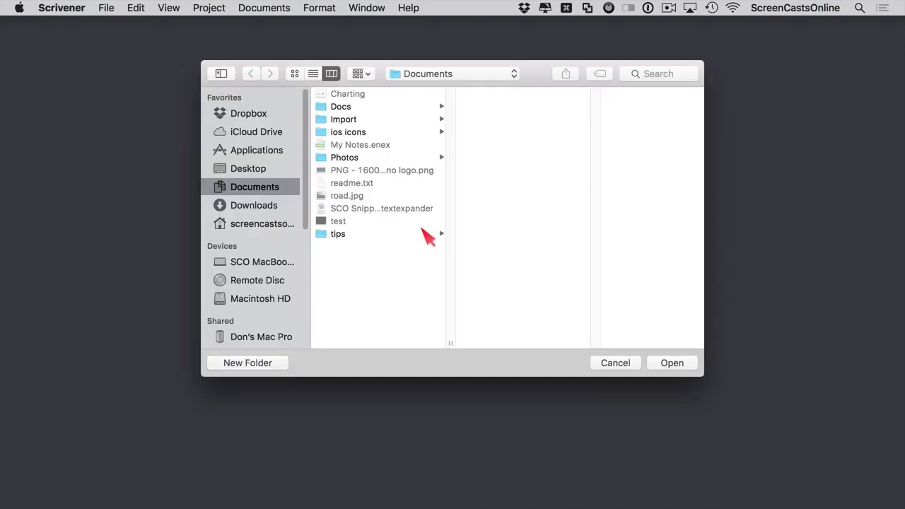
click(270, 366)
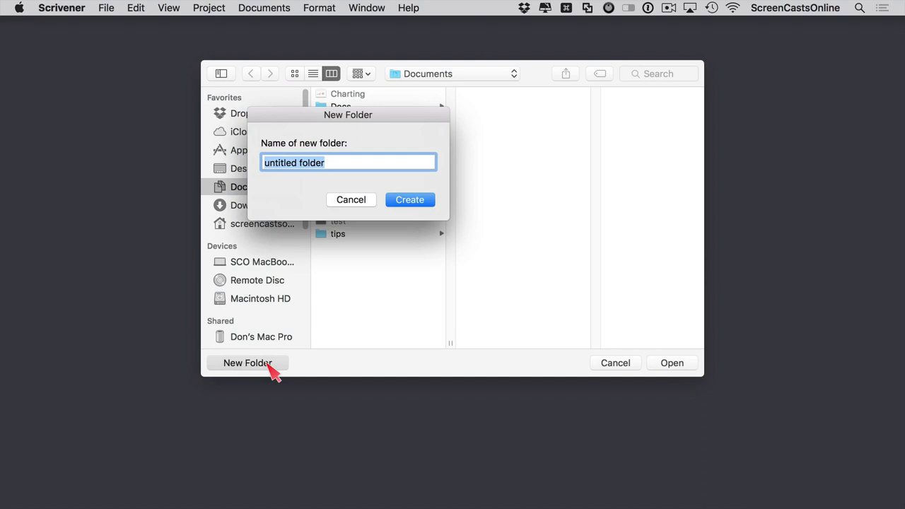
text(Scrivener Backups)
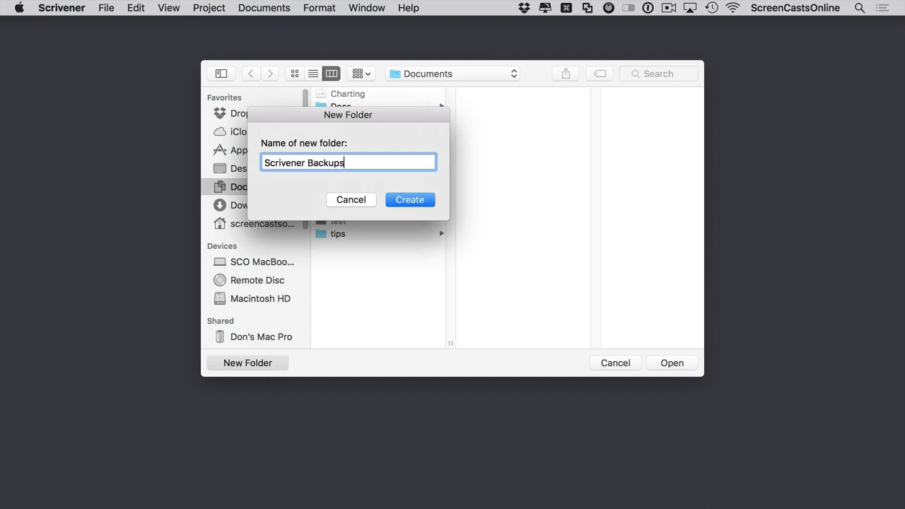
key(Return)
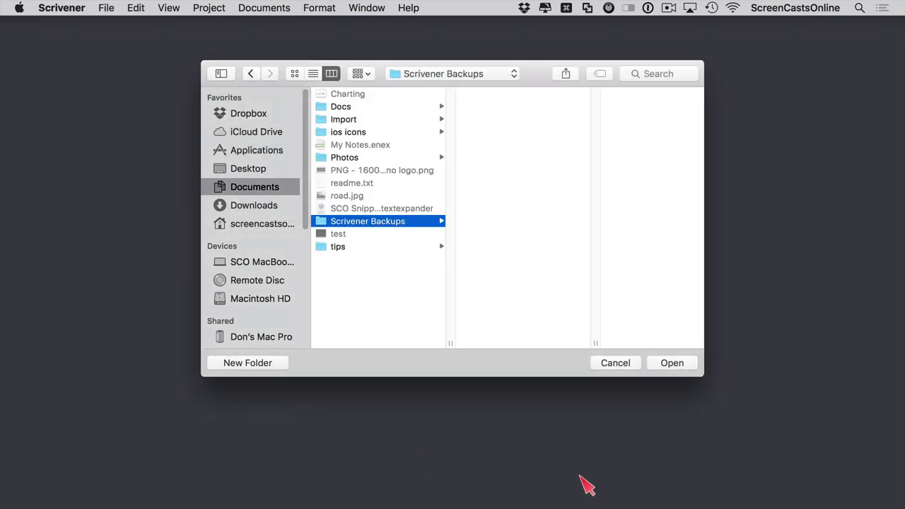
click(691, 364)
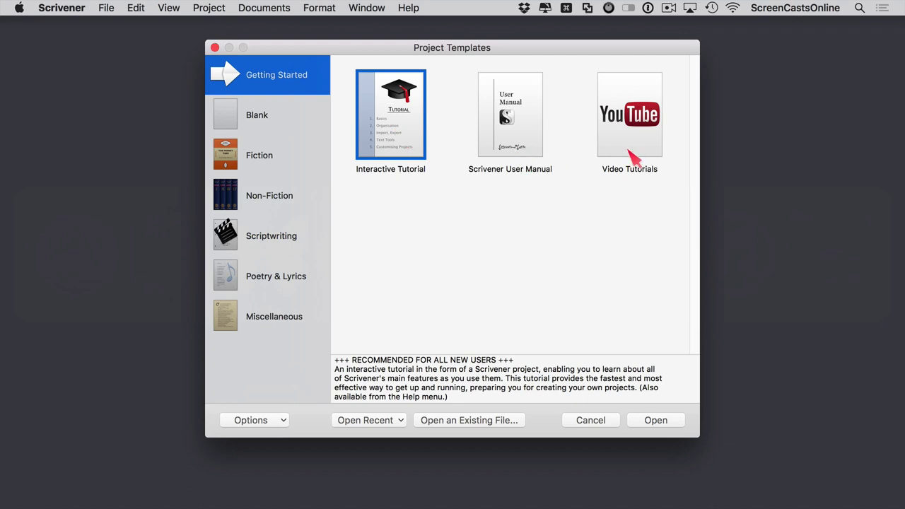
Browse the Blank, Fiction, Non-Fiction, Scriptwriting, Poetry & Lyrics and Miscellaneous template categories, and return to Blank.
click(270, 120)
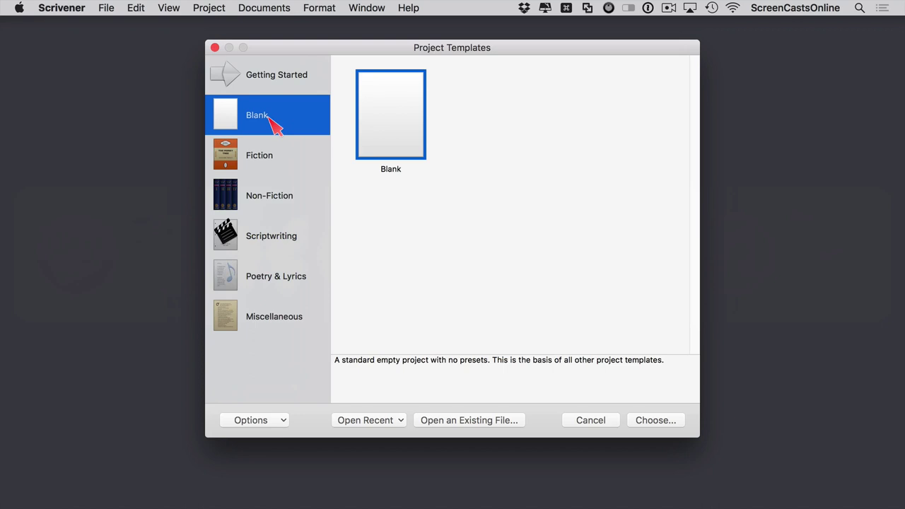
click(253, 154)
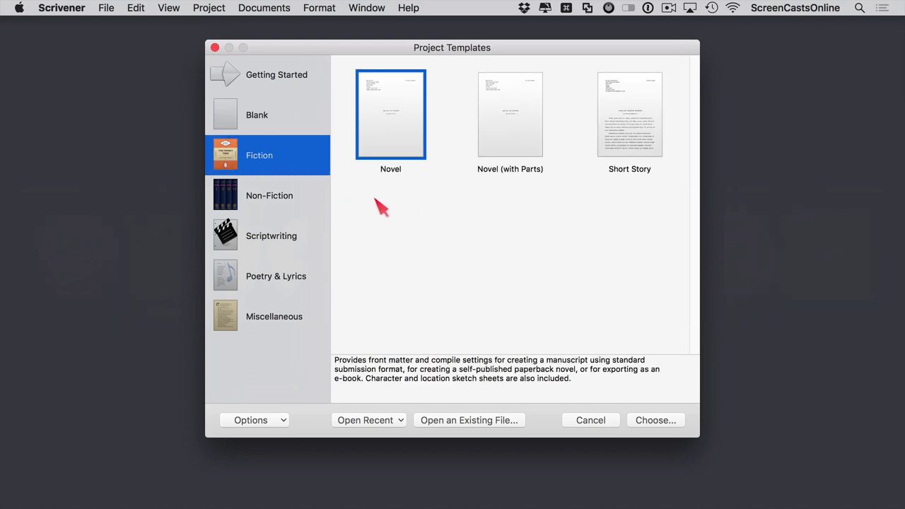
click(302, 200)
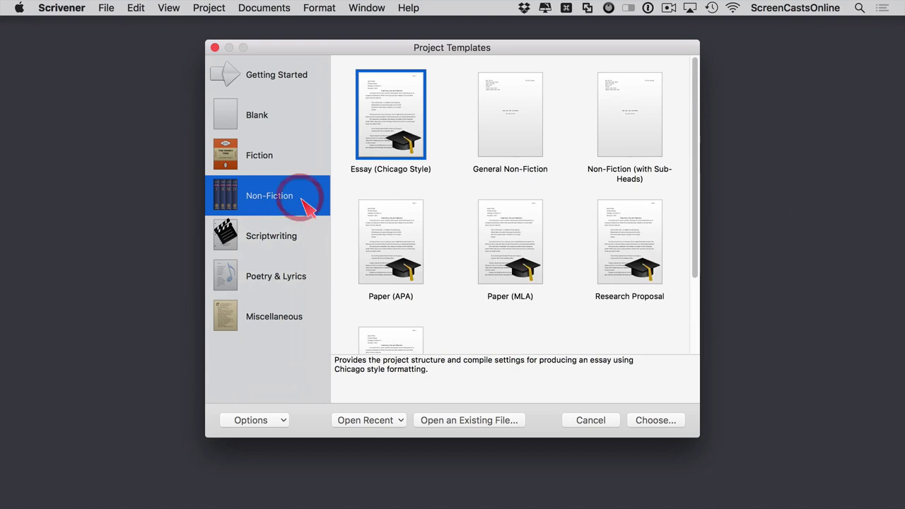
click(292, 241)
click(293, 277)
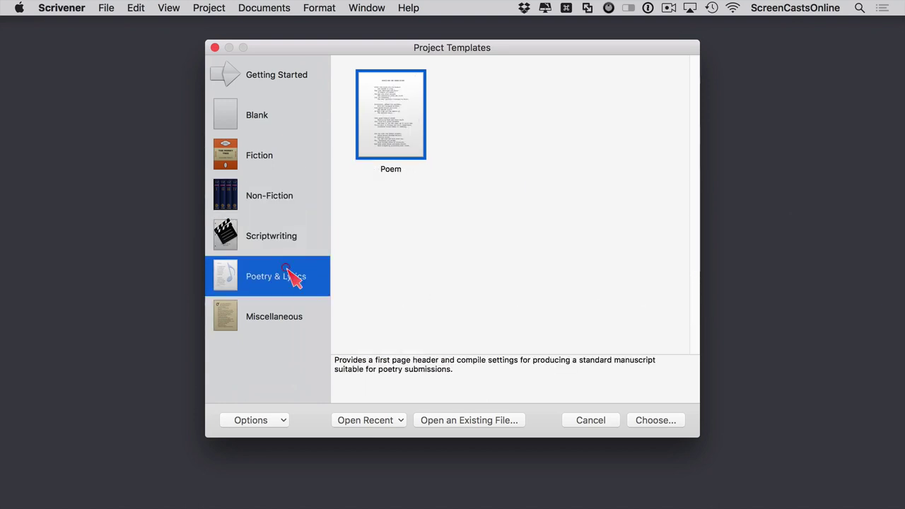
click(294, 330)
click(258, 121)
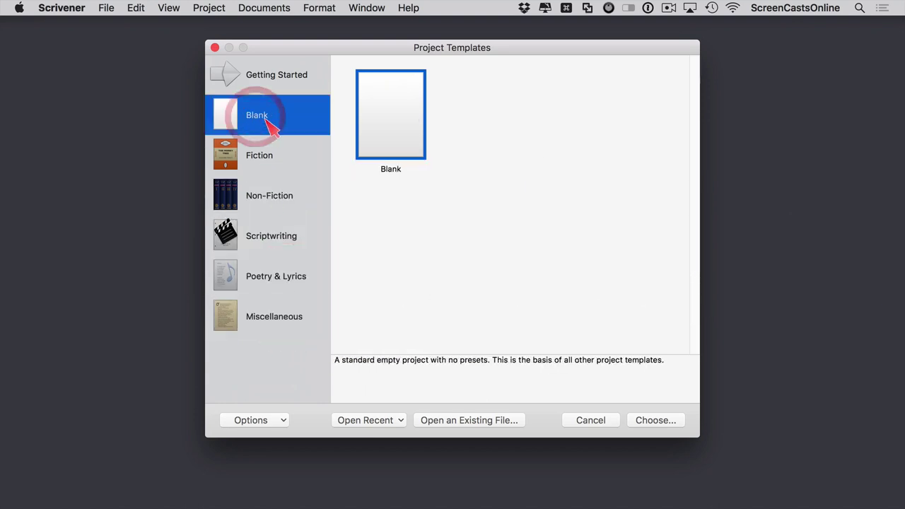
Hide the Getting Started category from the project templates.
click(282, 424)
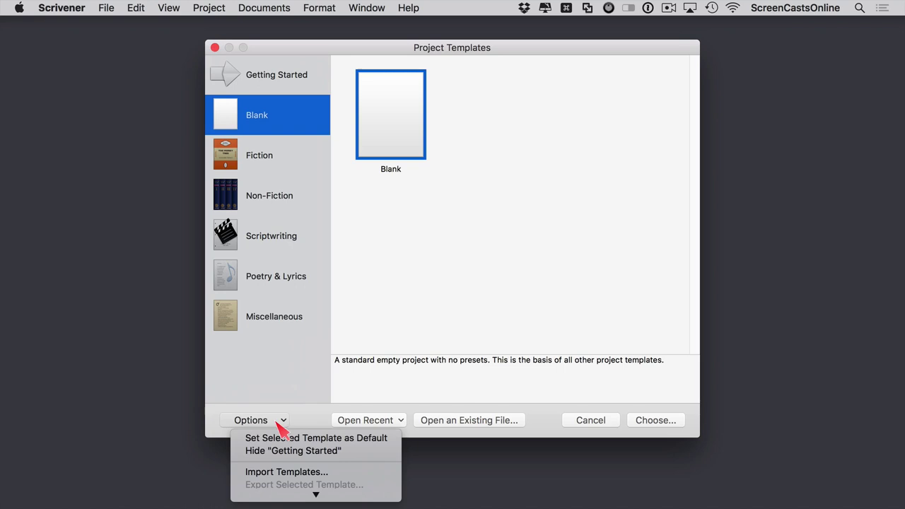
click(293, 454)
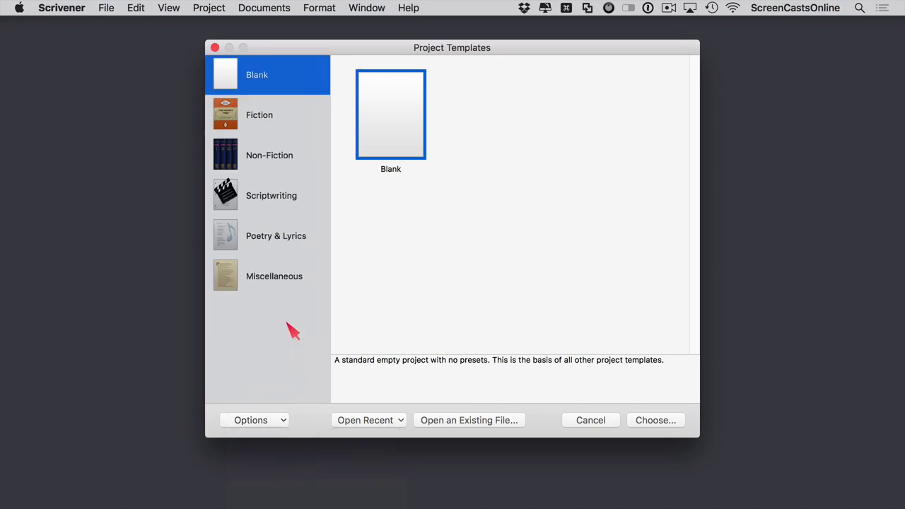
click(282, 423)
click(382, 390)
Start a project from the Blank template and create a Scrivener folder inside Dropbox's Apps folder as its save location.
click(656, 422)
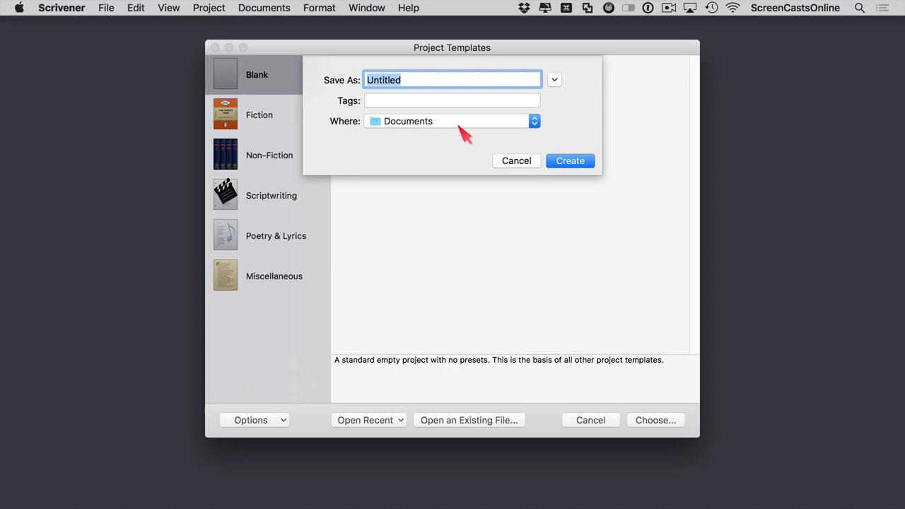
click(554, 80)
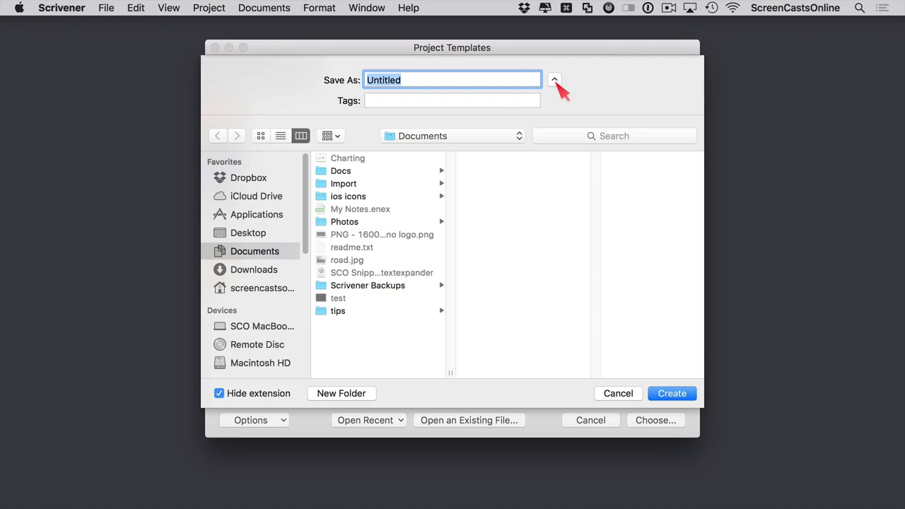
click(251, 181)
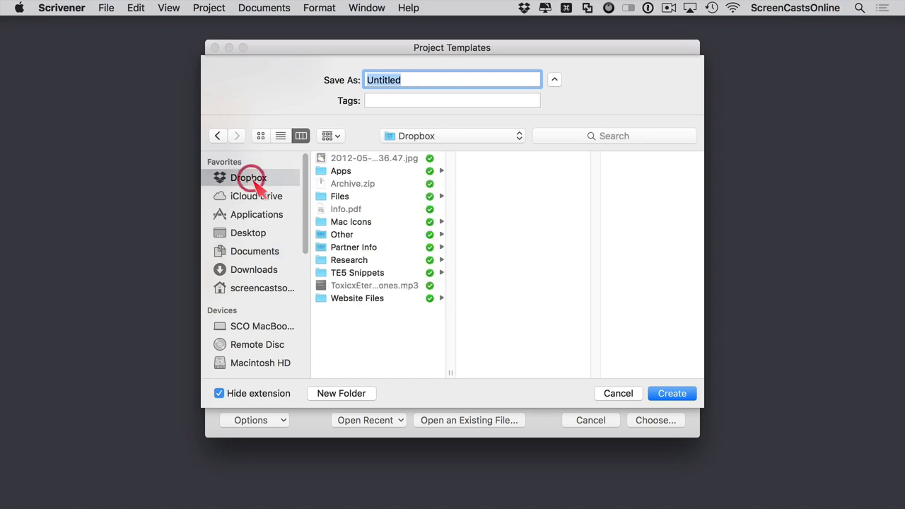
click(341, 174)
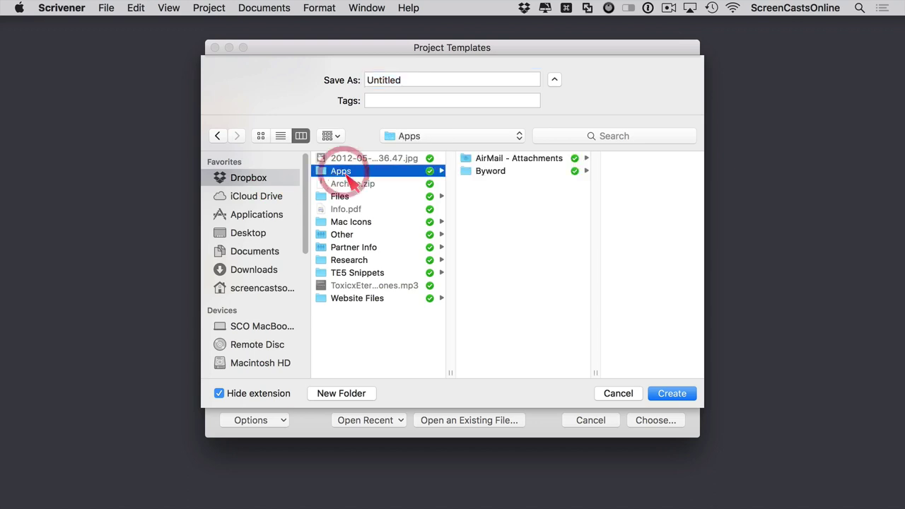
click(341, 394)
text(Scrivener)
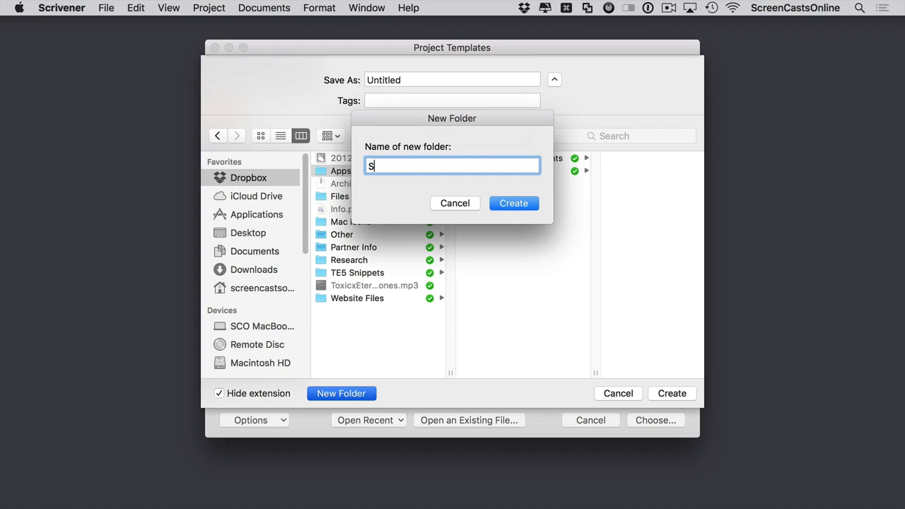
click(514, 204)
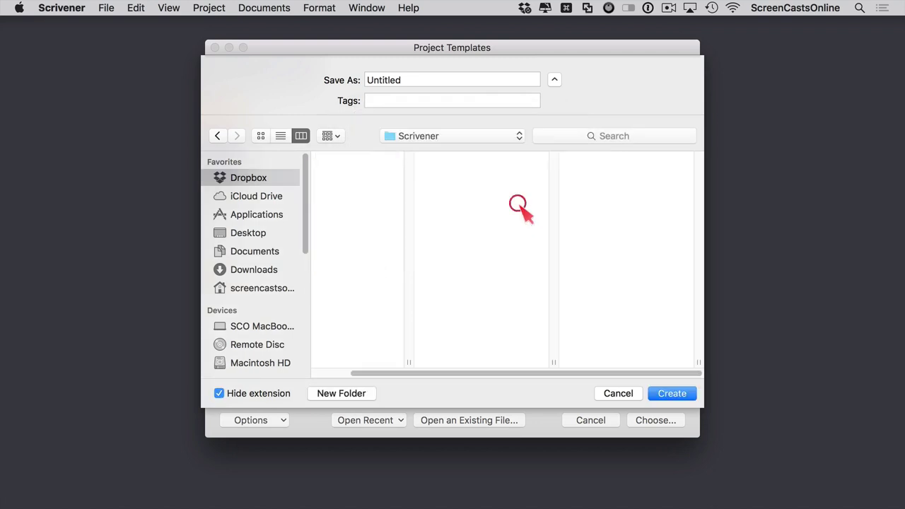
Name the project Podcast Guide, create it in the Scrivener folder, and allow access to contacts.
double_click(423, 85)
key(BackSpace)
text(Podc)
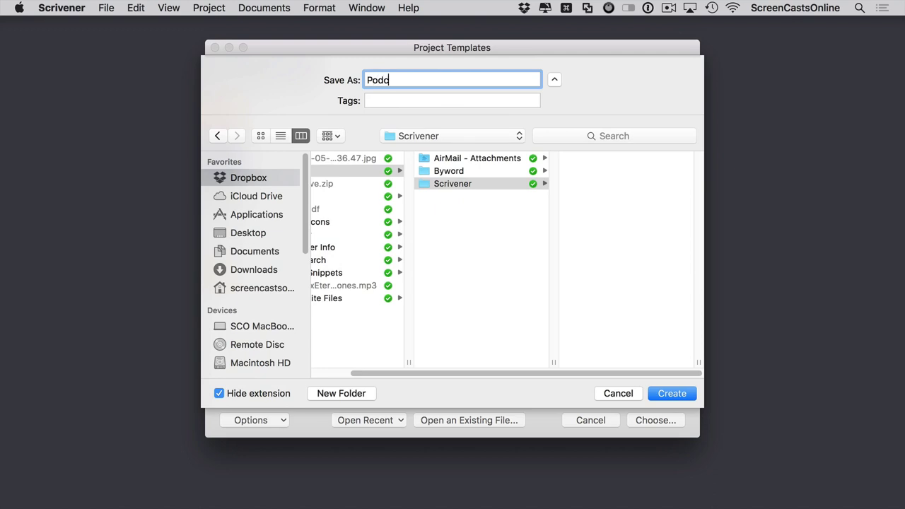
text(ast Guide)
click(673, 395)
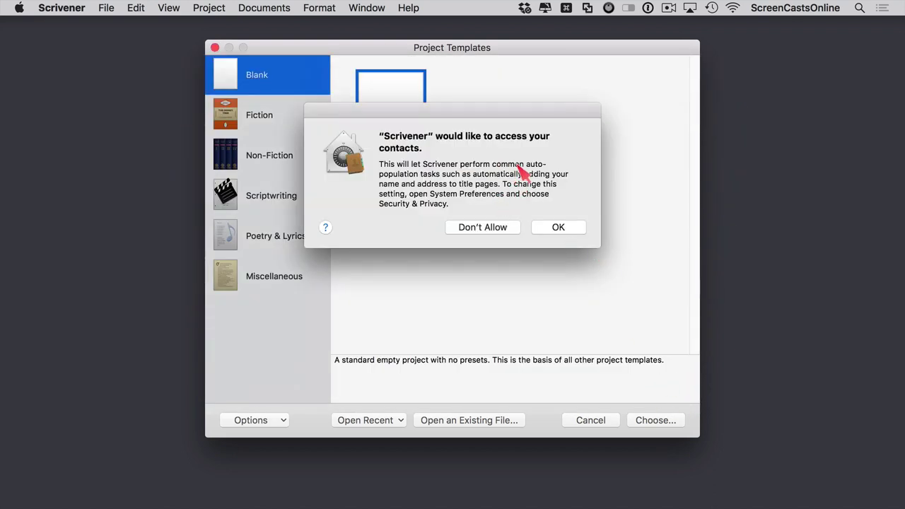
click(559, 228)
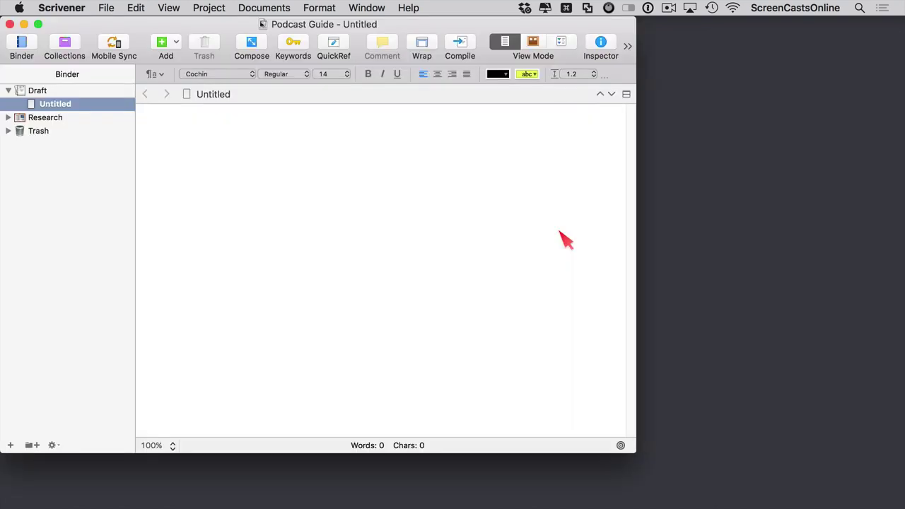
Move the project window away from the screen corner and enlarge it to nearly the full screen width.
drag(160, 35, 173, 46)
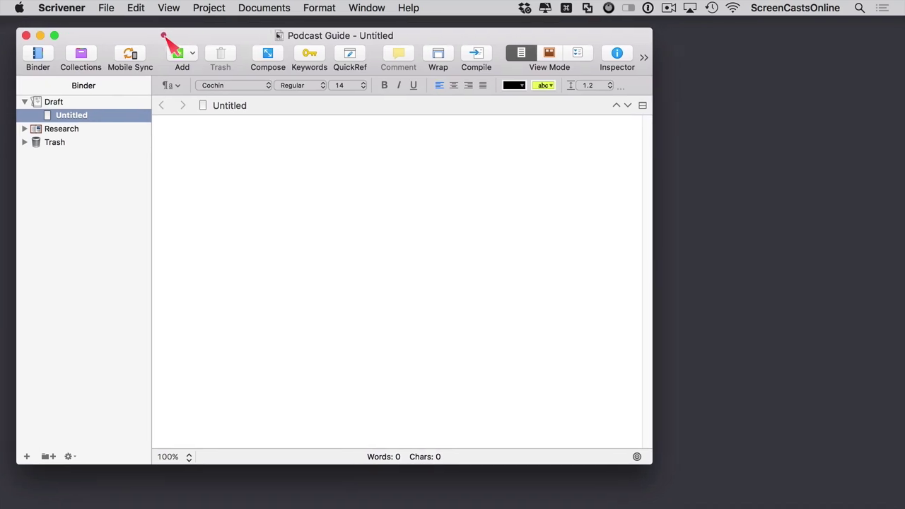
drag(646, 460, 892, 424)
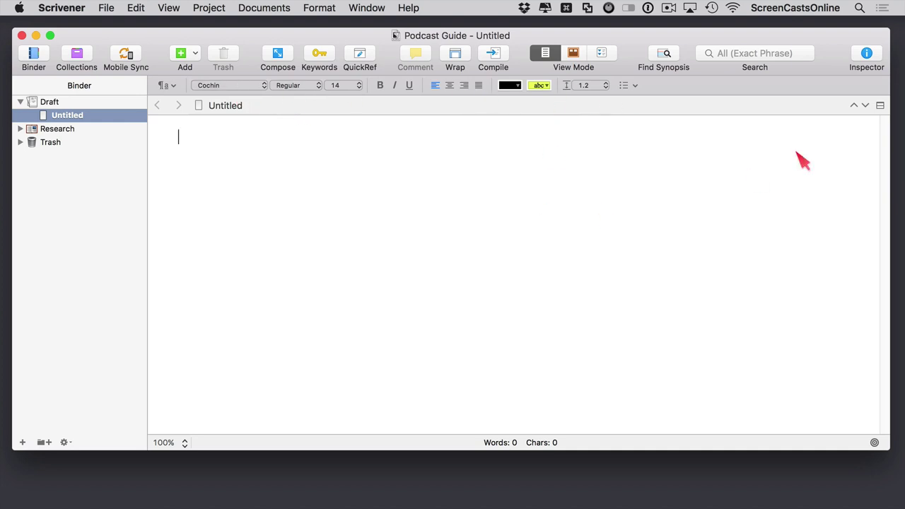
Show the Inspector beside the untitled document to view its synopsis and general settings, and hide it again.
click(867, 54)
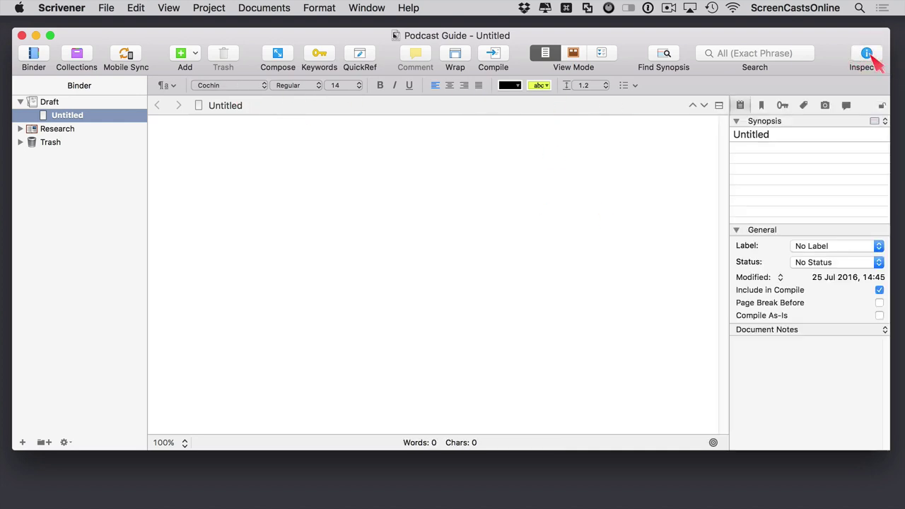
click(872, 60)
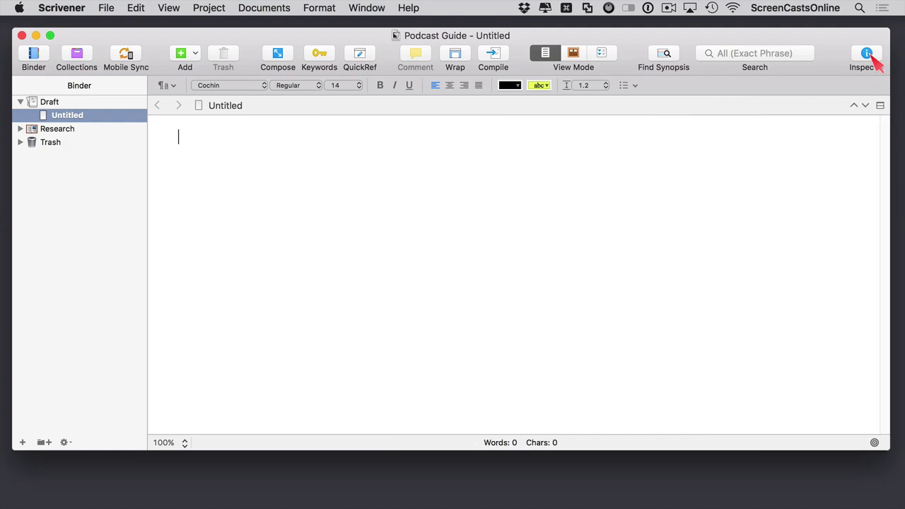
click(872, 56)
click(871, 57)
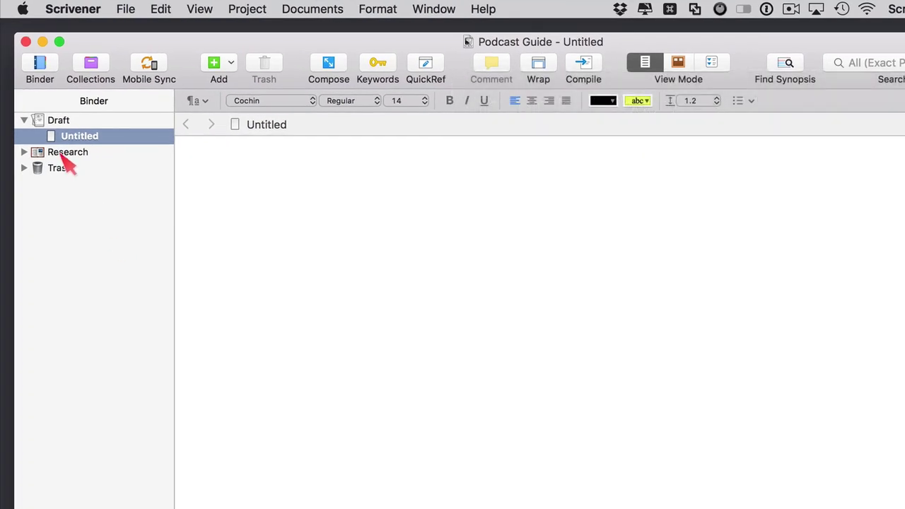
View the contents of the Draft, Research and Trash folders in the Binder, and return to the Untitled document.
click(47, 121)
click(45, 121)
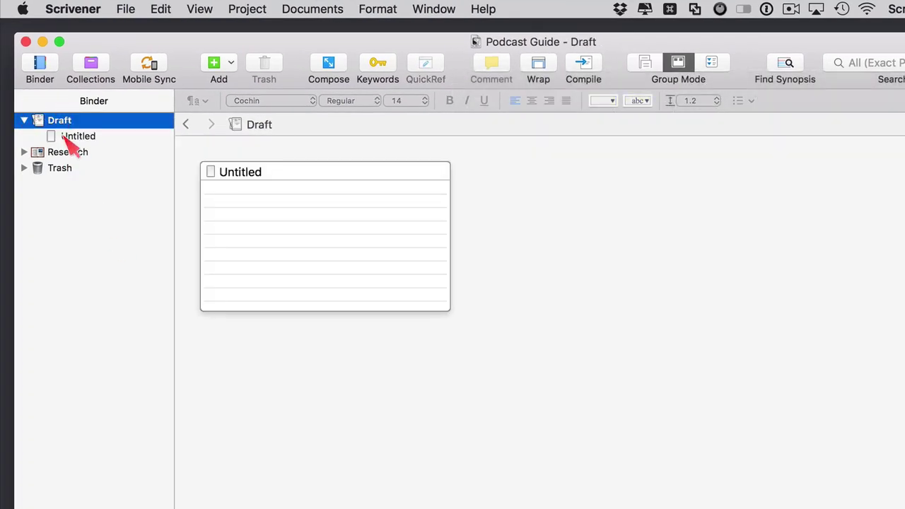
click(66, 138)
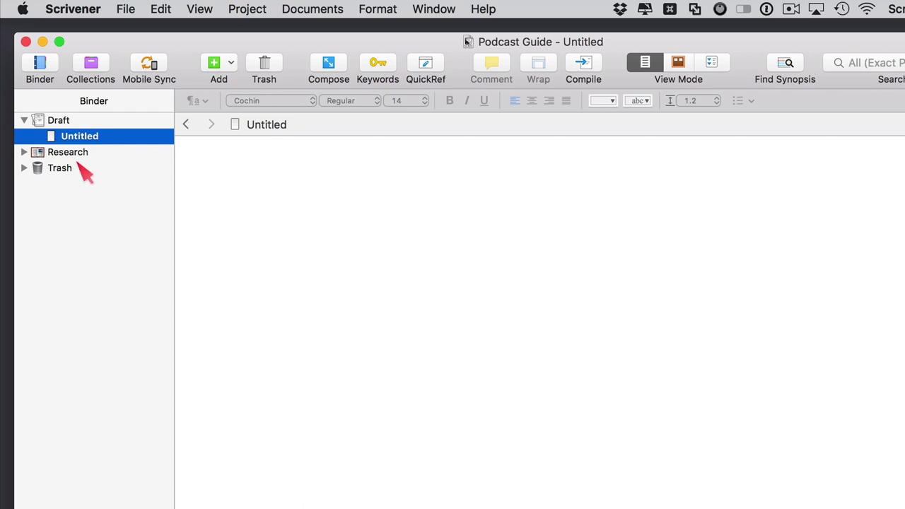
click(24, 152)
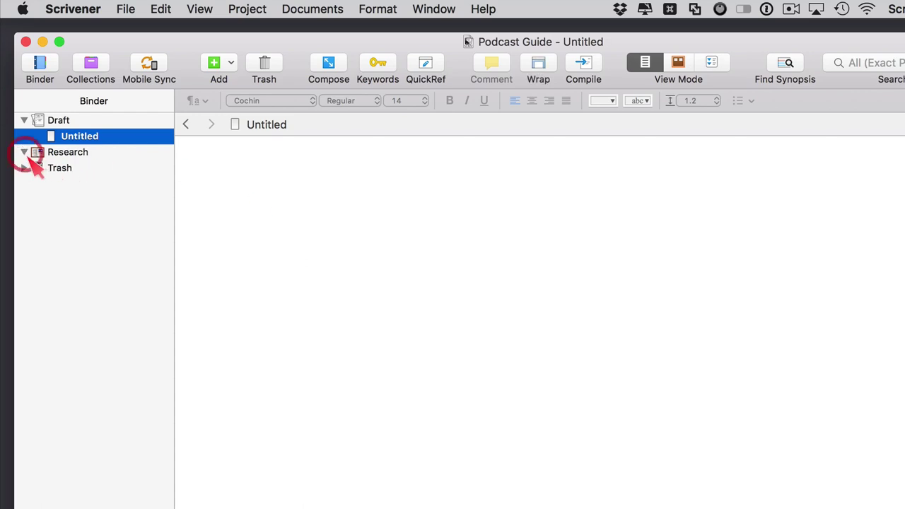
click(69, 153)
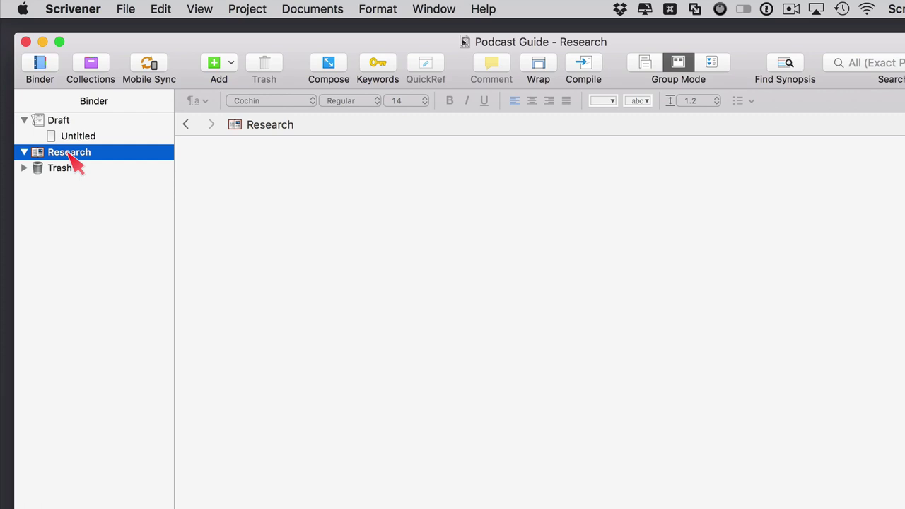
click(60, 169)
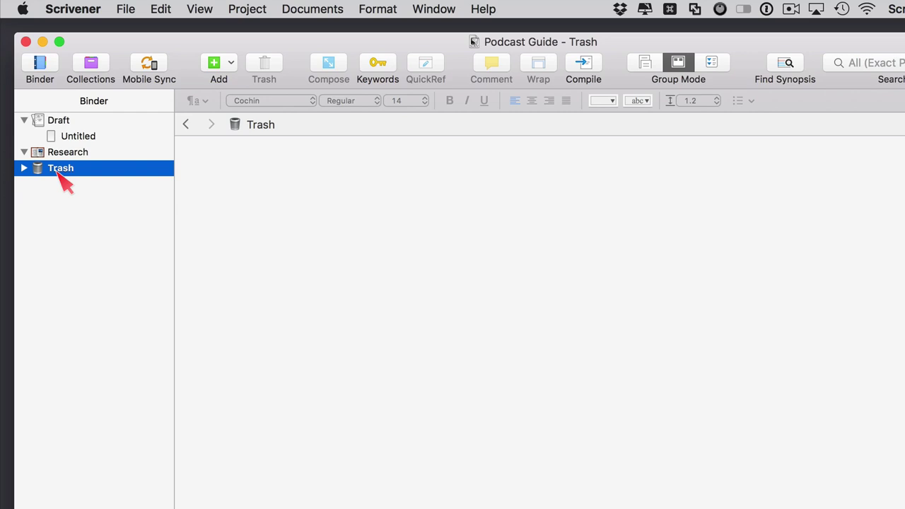
click(85, 138)
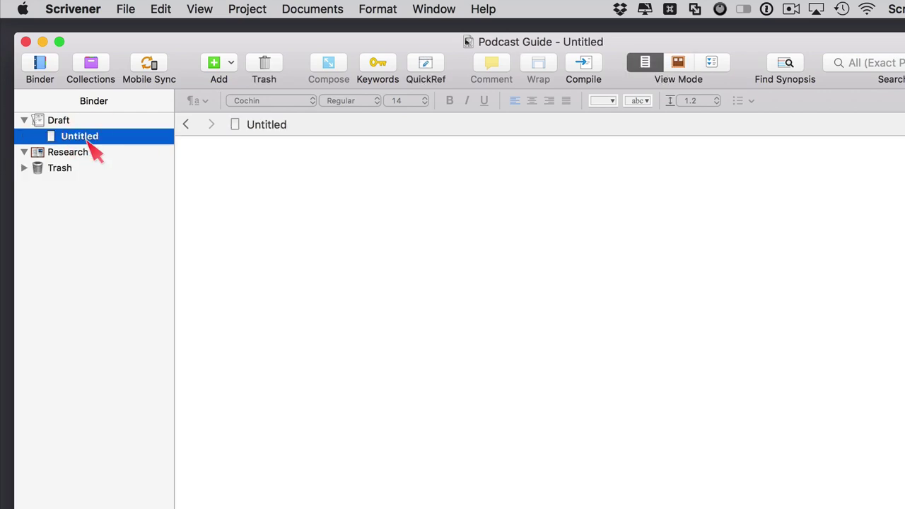
Write "Welcome to my Podcasting Guide." in the Untitled document, followed by two introductory paragraphs on finding, downloading and creating podcasts.
click(212, 178)
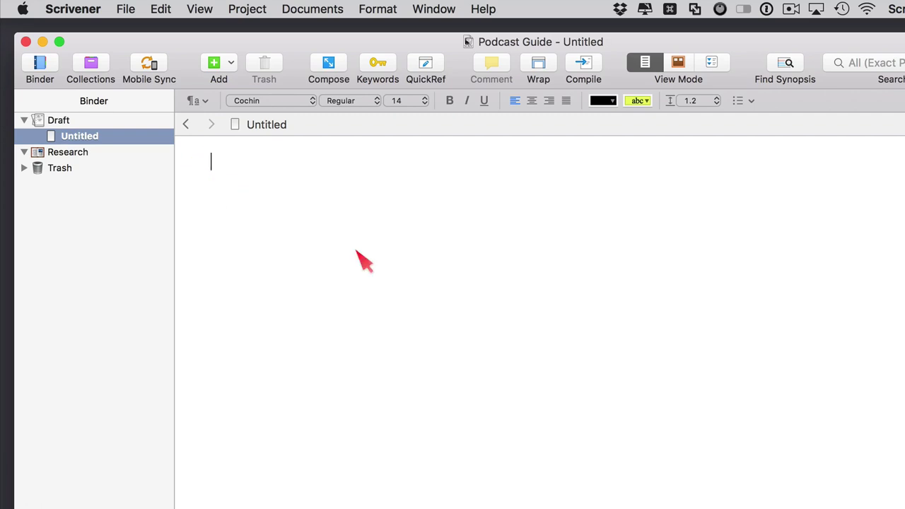
text(Welcome to my Podcasting Guide.)
key(Return)
key(Return)
text(In this)
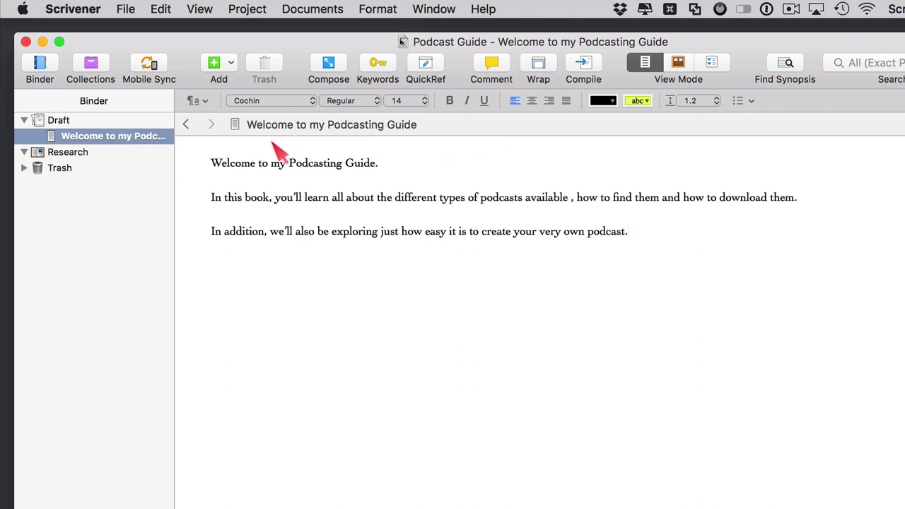
Shorten the title of the document in the Draft folder to Welcome.
click(287, 126)
double_click(288, 125)
click(378, 125)
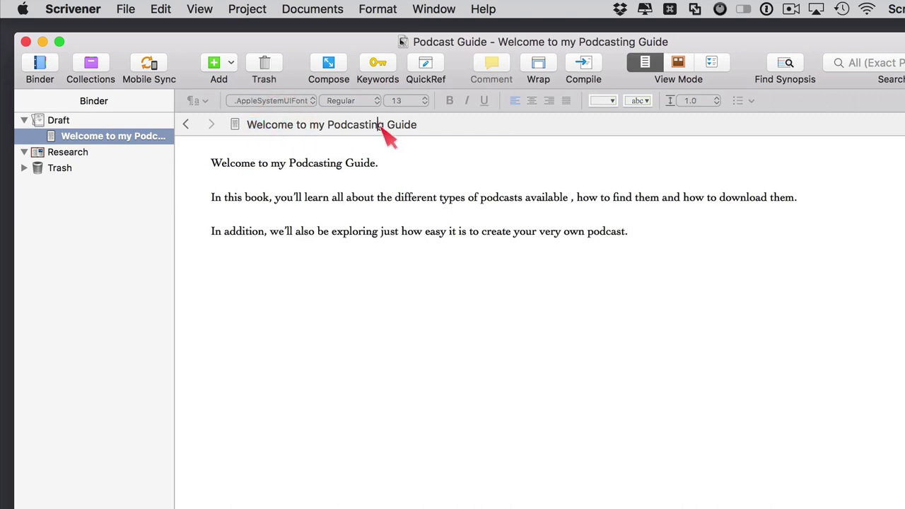
click(130, 140)
click(131, 136)
click(108, 138)
drag(103, 137, 207, 141)
key(BackSpace)
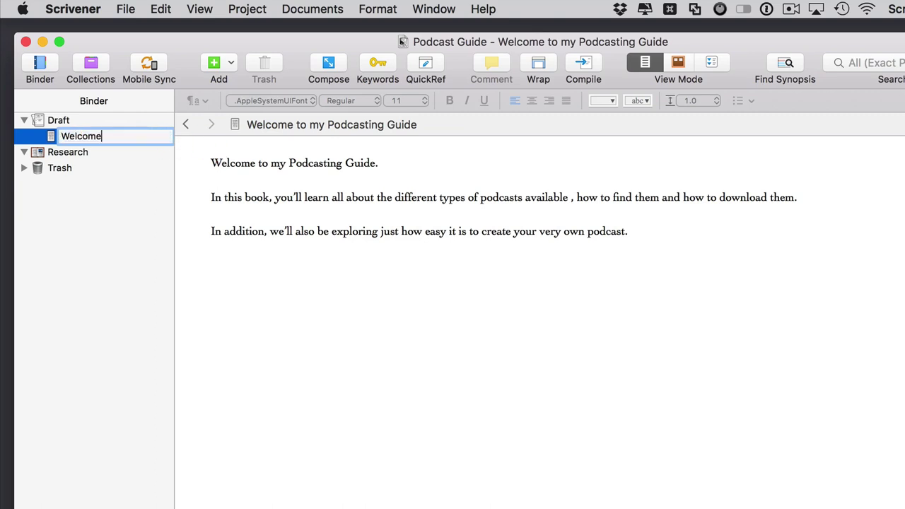
key(Return)
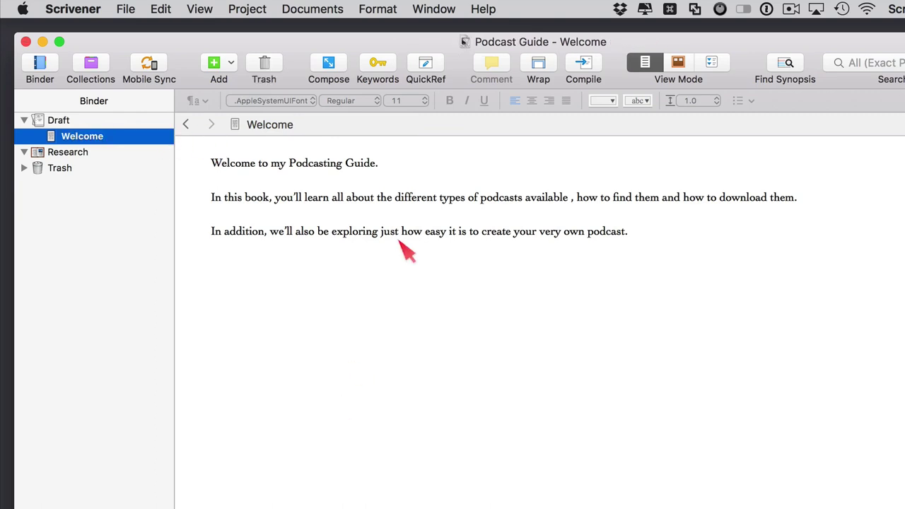
Make the opening line "Welcome to my Podcasting Guide." bold.
drag(385, 167, 196, 168)
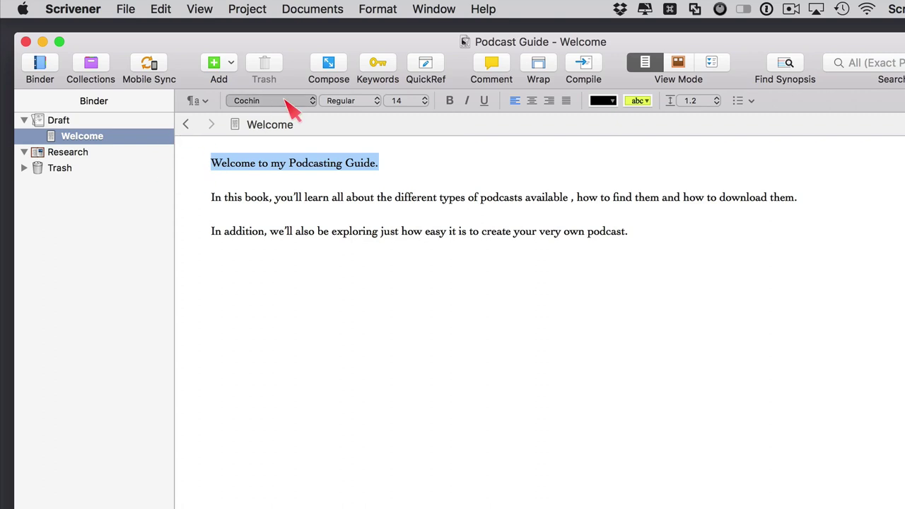
click(452, 103)
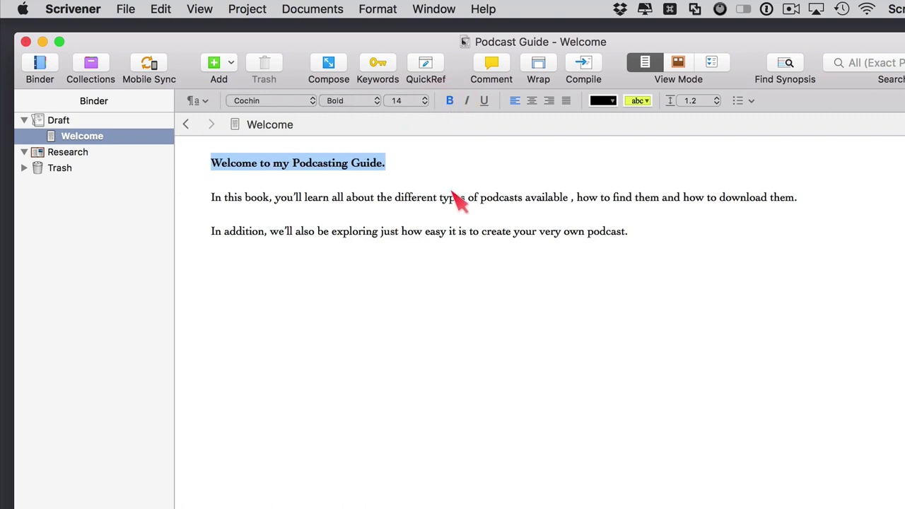